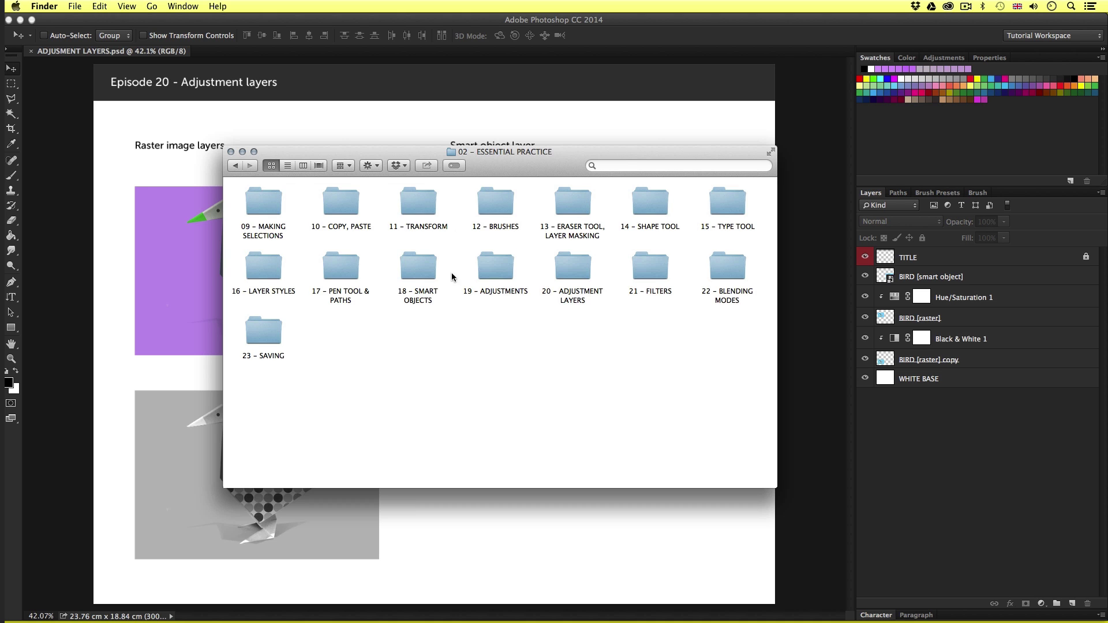
Open ADJUSTMENT LAYERS.psd in Photoshop from the 20 – ADJUSTMENT LAYERS folder in Finder.
left_click(560, 272)
double_click(562, 263)
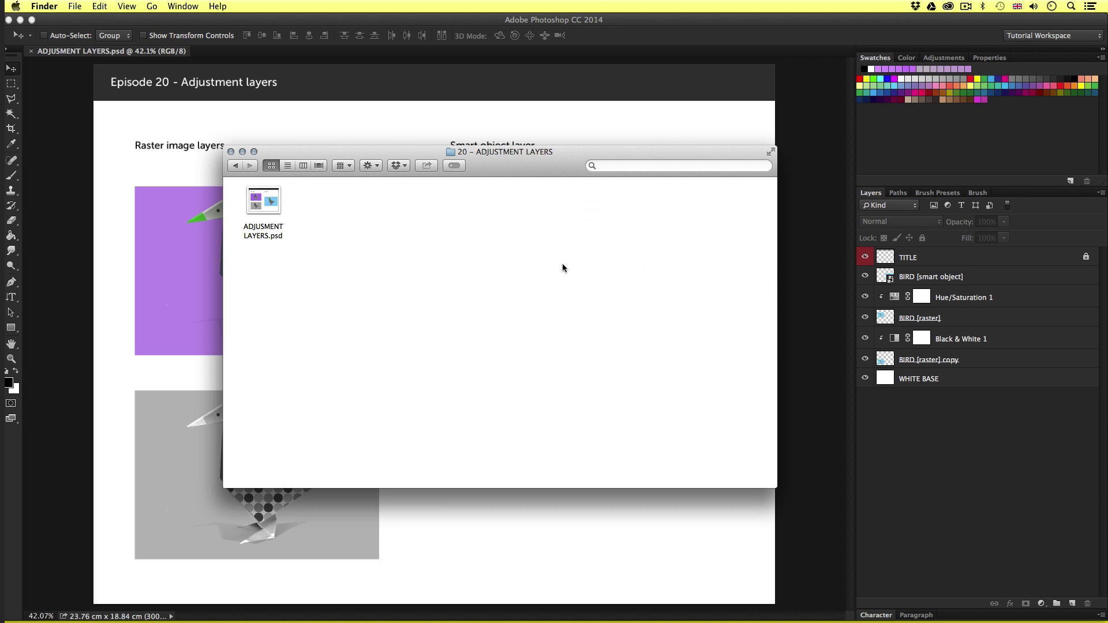
double_click(266, 196)
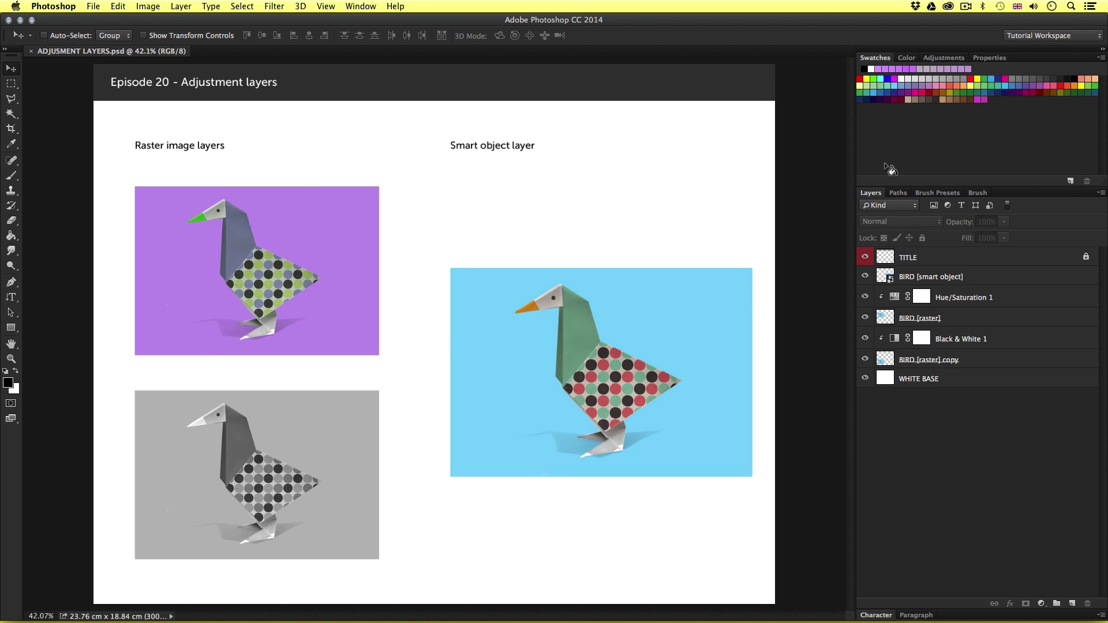
Show the Properties panel from the Window menu.
left_click(991, 59)
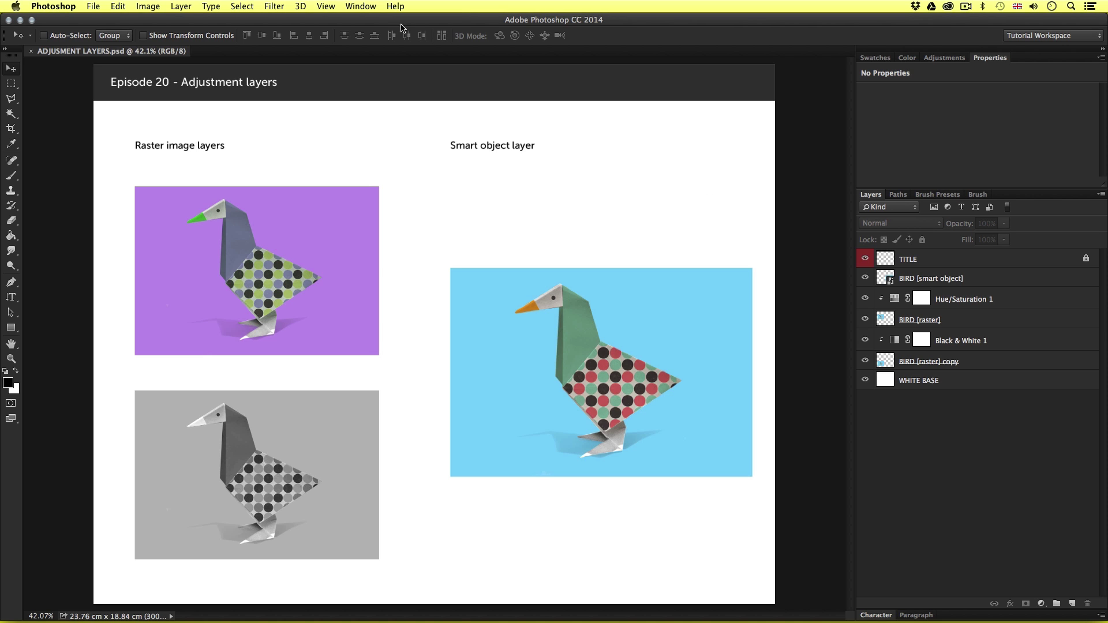
left_click(362, 6)
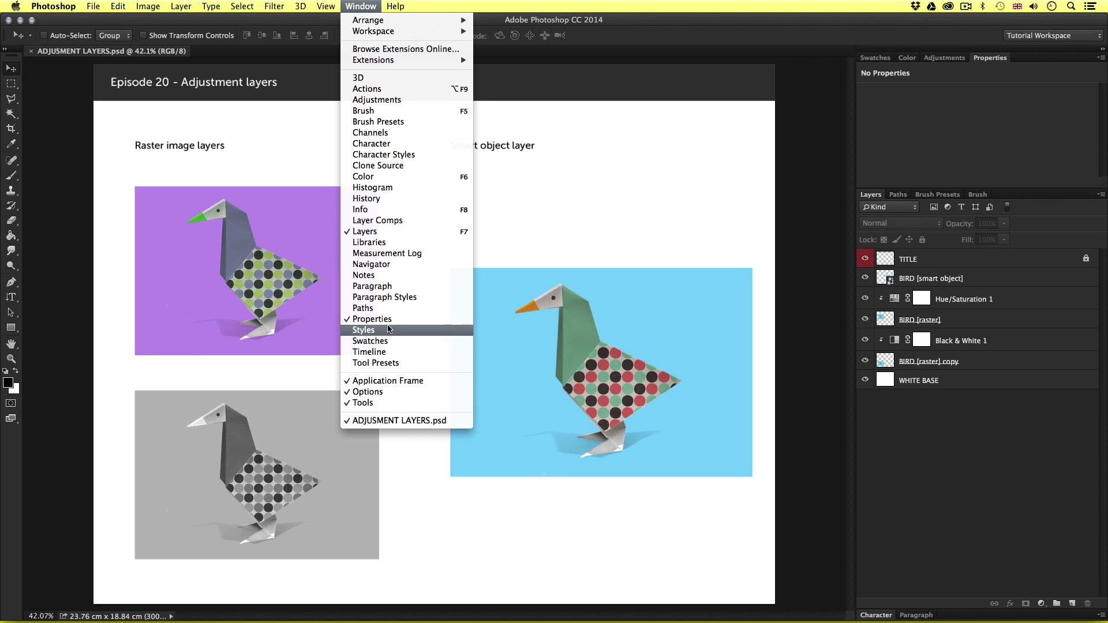
left_click(415, 320)
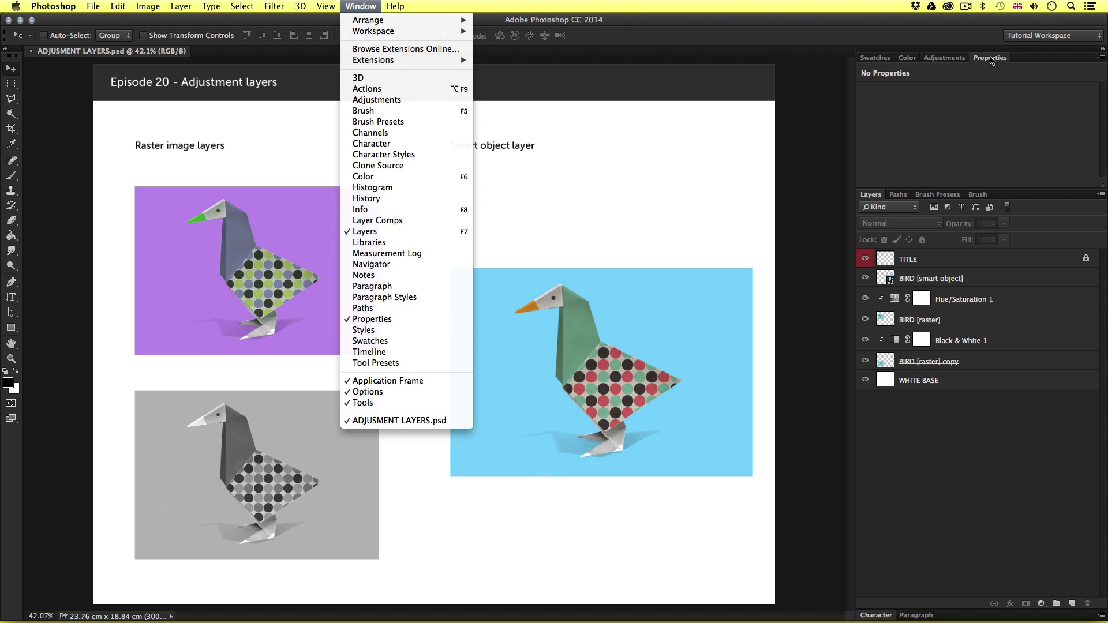
Float the Properties panel out of the dock, shrink it, and place it beside the Layers panel.
left_click_drag(979, 69, 656, 82)
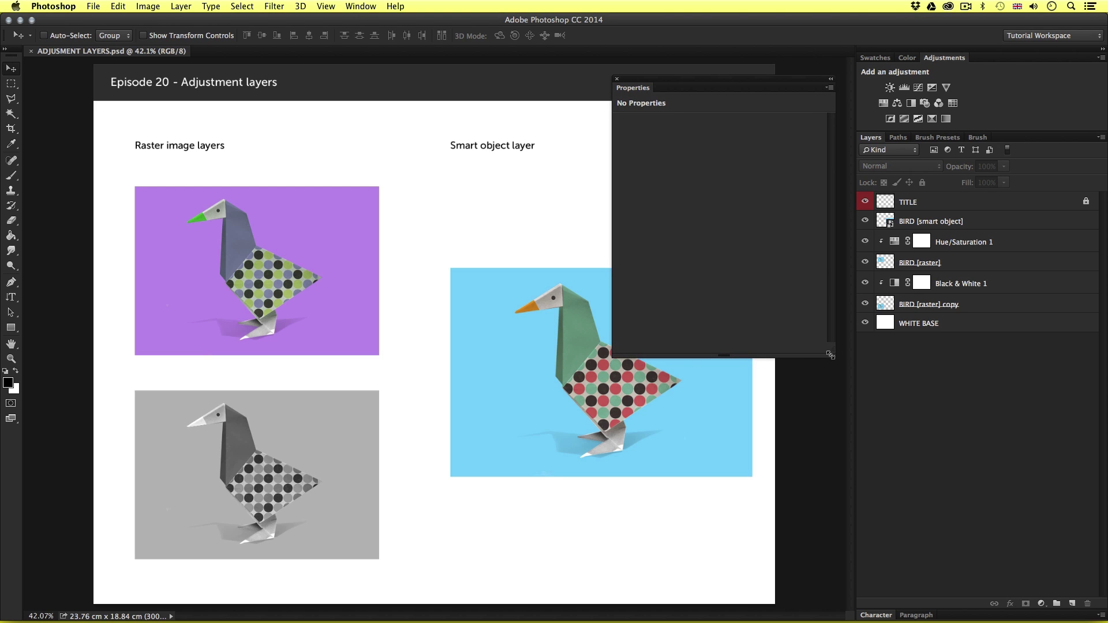
left_click_drag(831, 358, 808, 292)
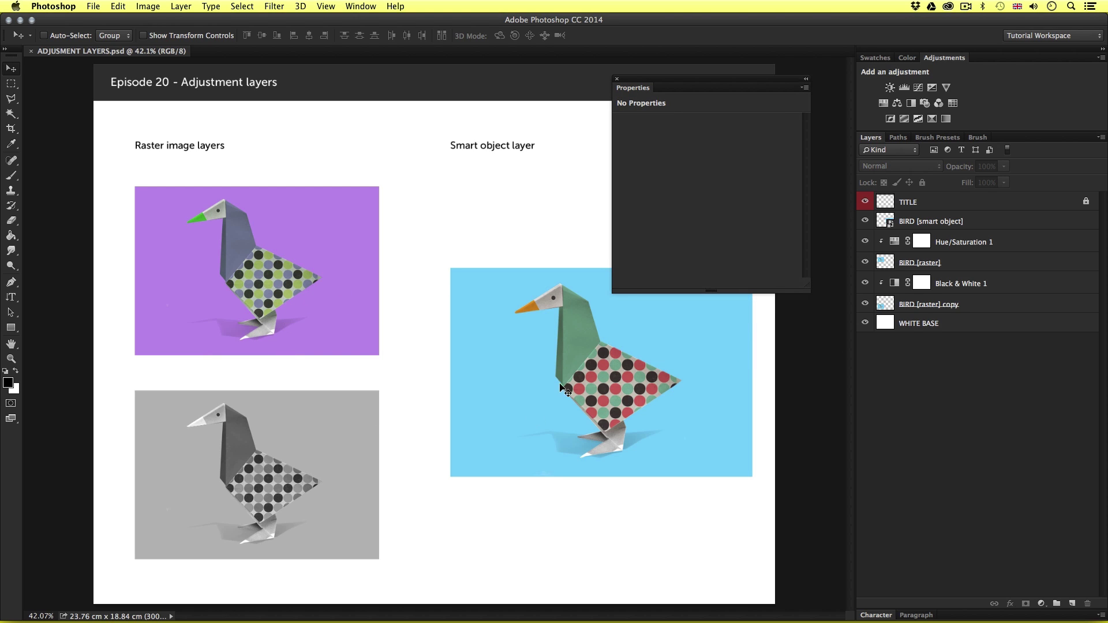
left_click_drag(644, 84, 824, 363)
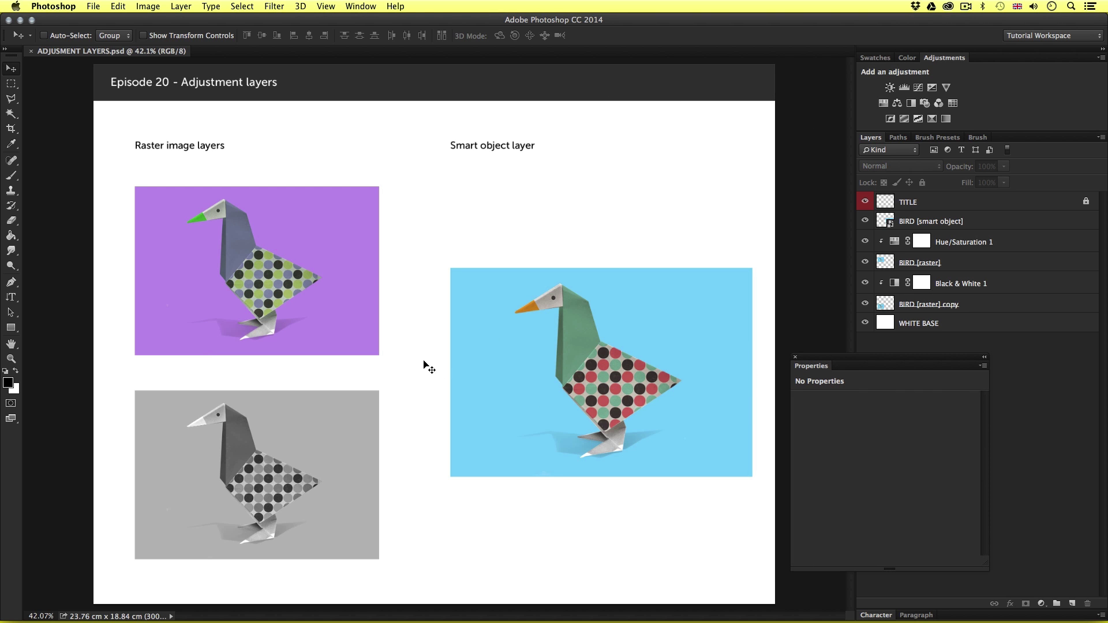
key("z")
left_click(331, 310)
left_click(331, 310)
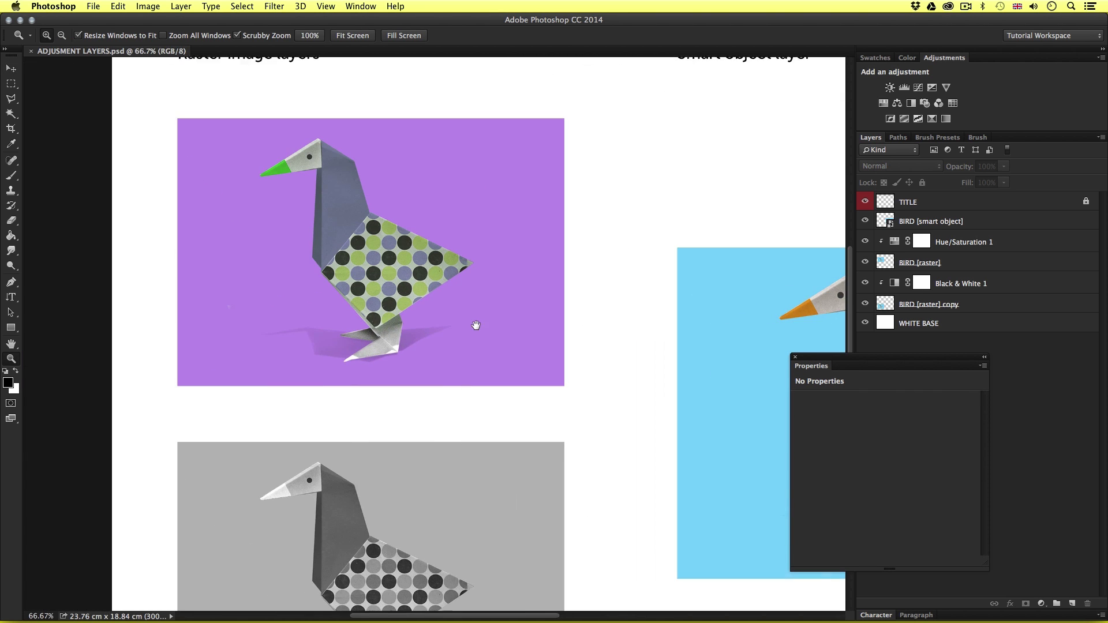
left_click_drag(507, 304, 459, 313)
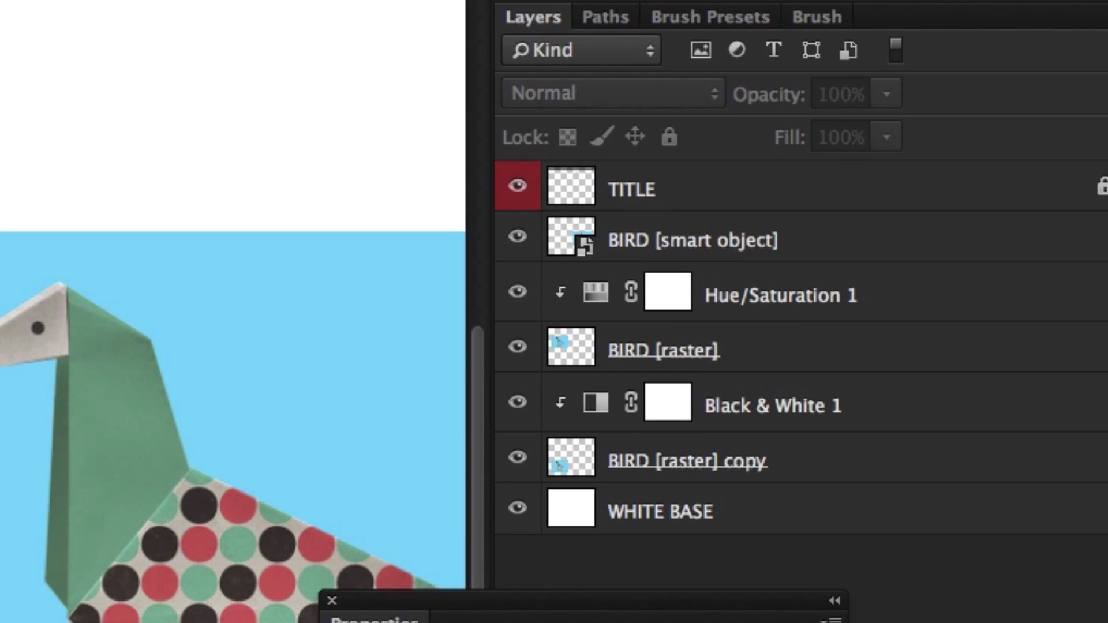
left_click_drag(560, 622, 566, 622)
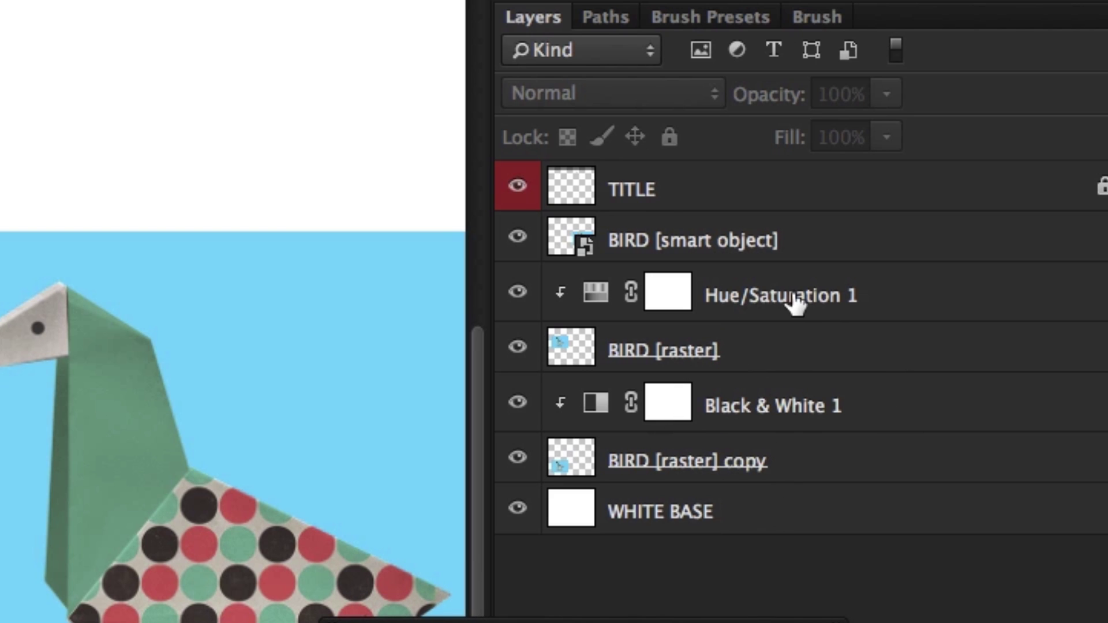
left_click(792, 415)
left_click(901, 317)
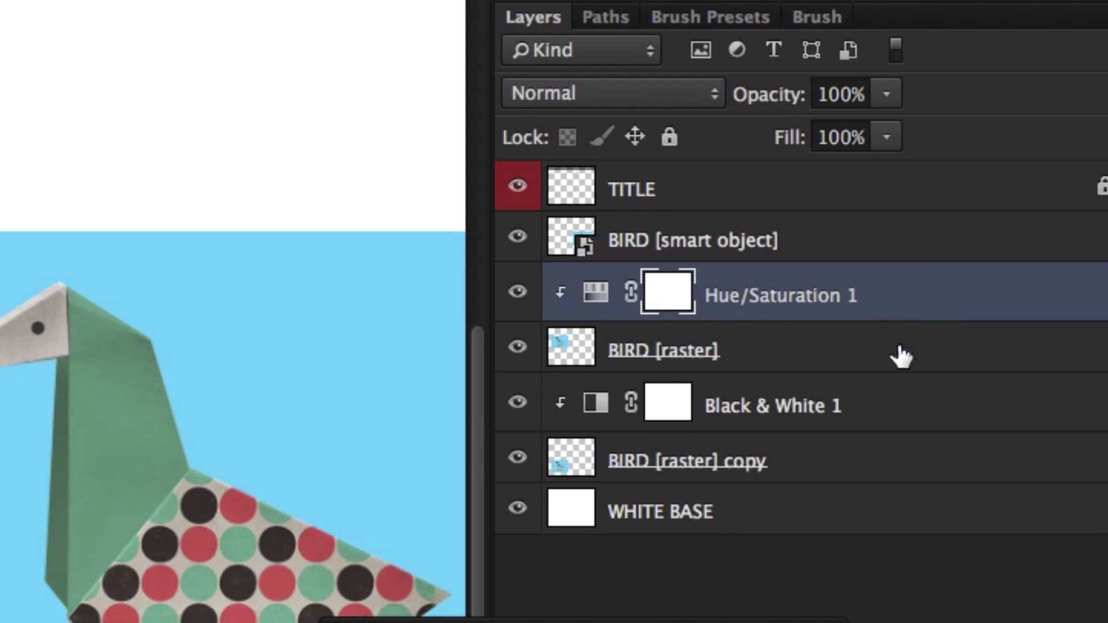
left_click(907, 404)
left_click(914, 586)
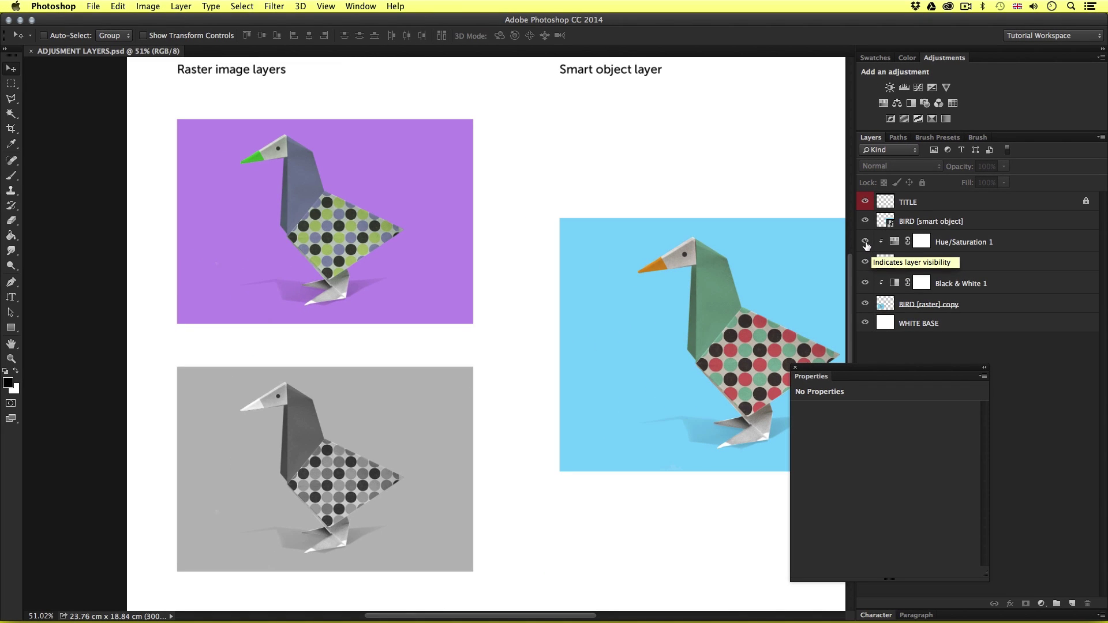
left_click(866, 243)
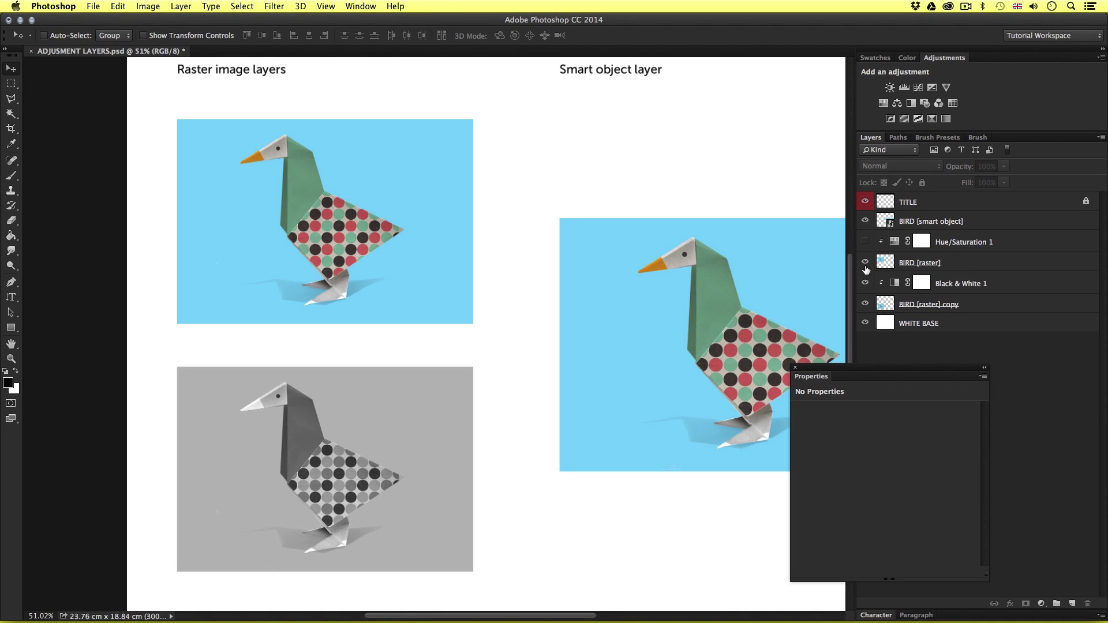
left_click(866, 283)
key("z")
left_click(297, 318)
left_click_drag(301, 291, 397, 281)
left_click_drag(477, 255, 487, 346)
key("v")
left_click(864, 242)
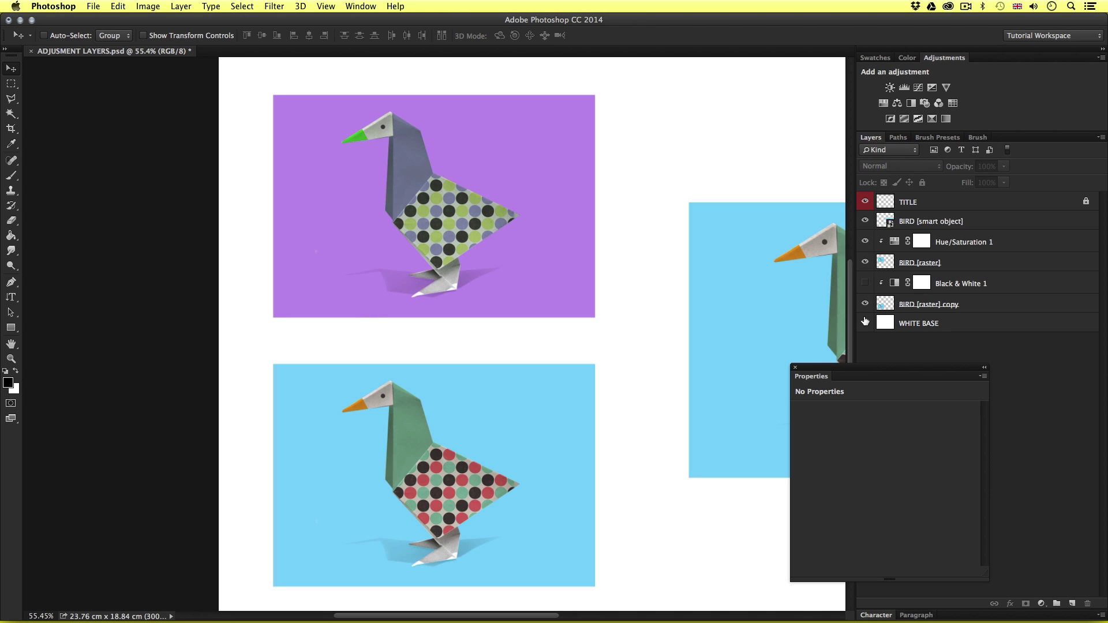
left_click(865, 283)
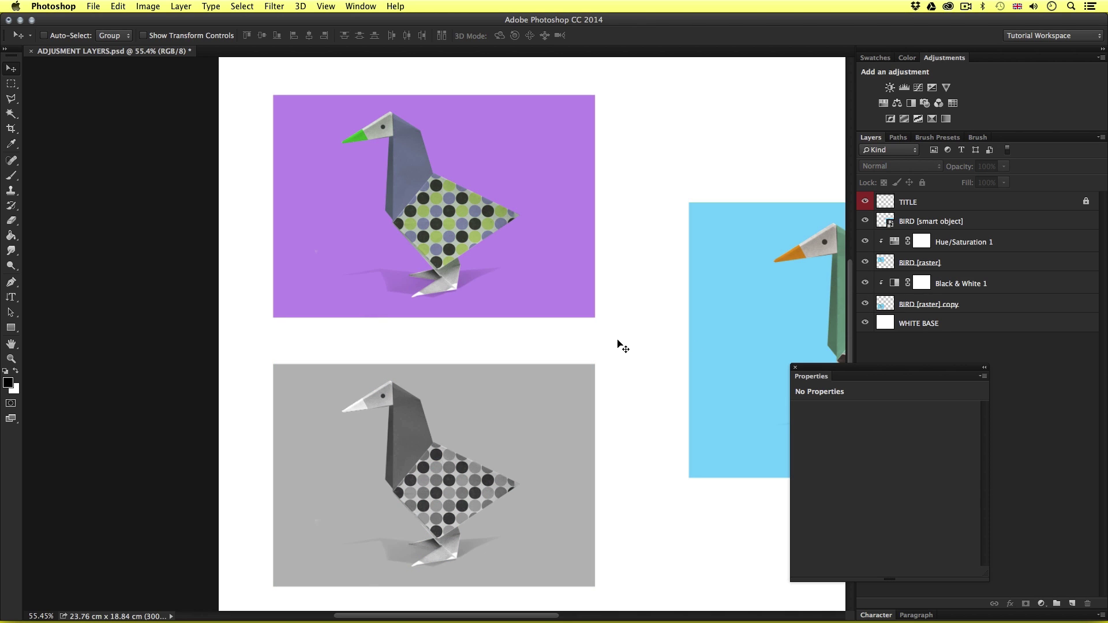
Compare the Black & White 1 and Hue/Saturation 1 settings, ending on Hue/Saturation 1.
left_click(974, 280)
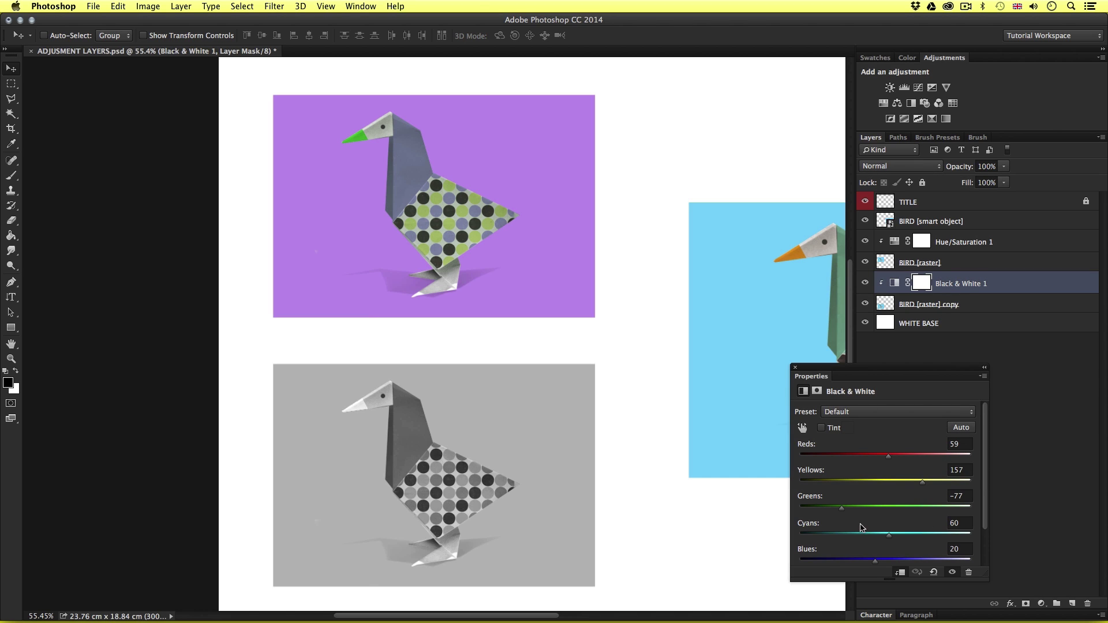
left_click(958, 244)
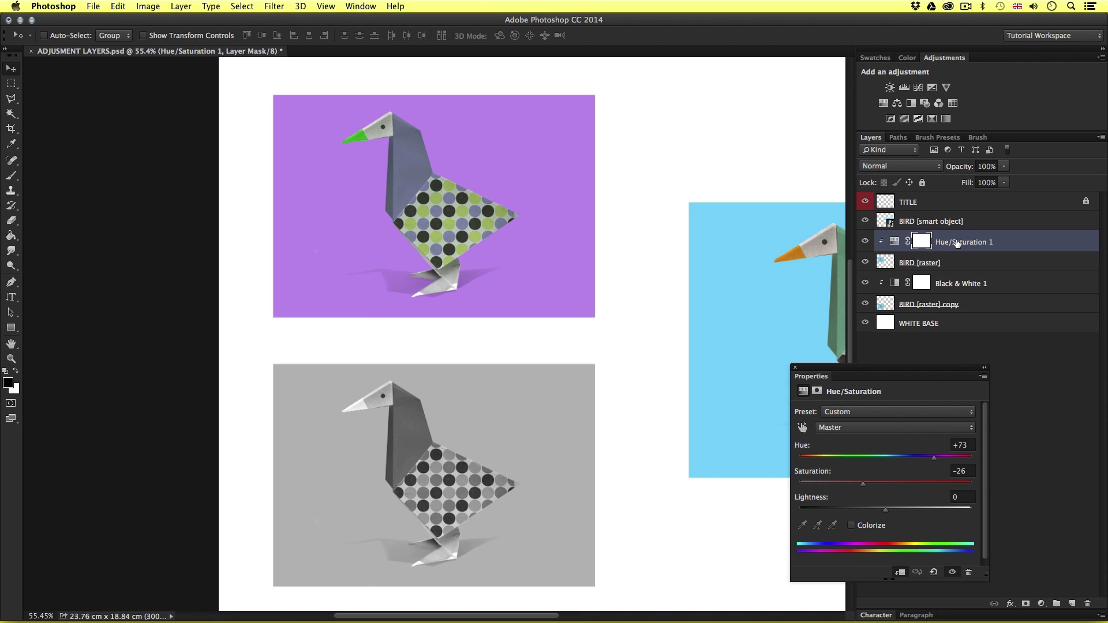
left_click(1003, 288)
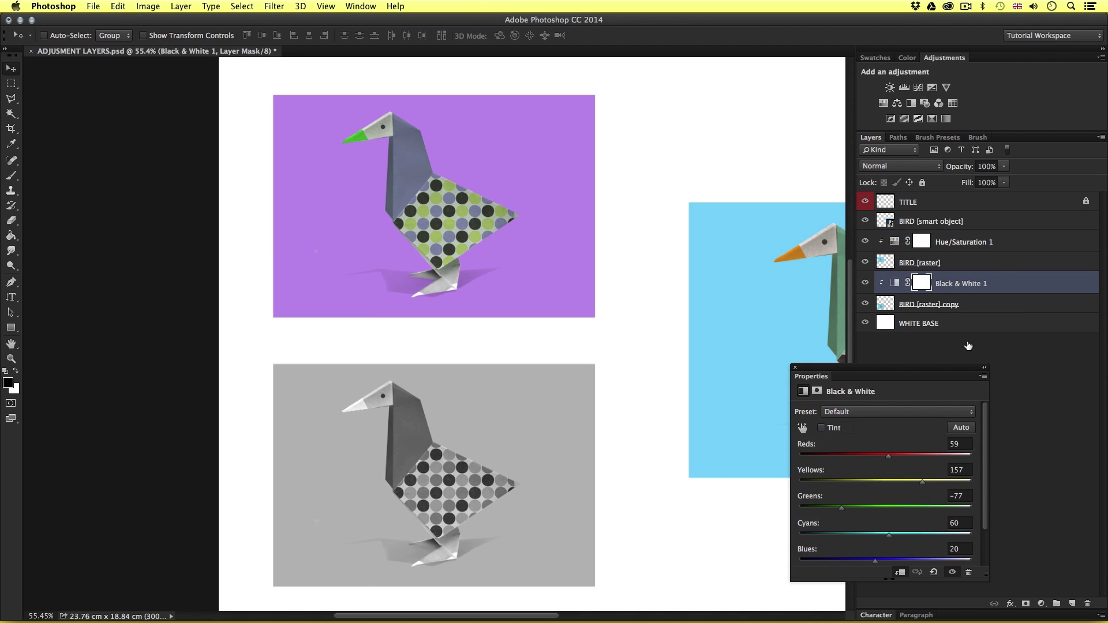
left_click(967, 244)
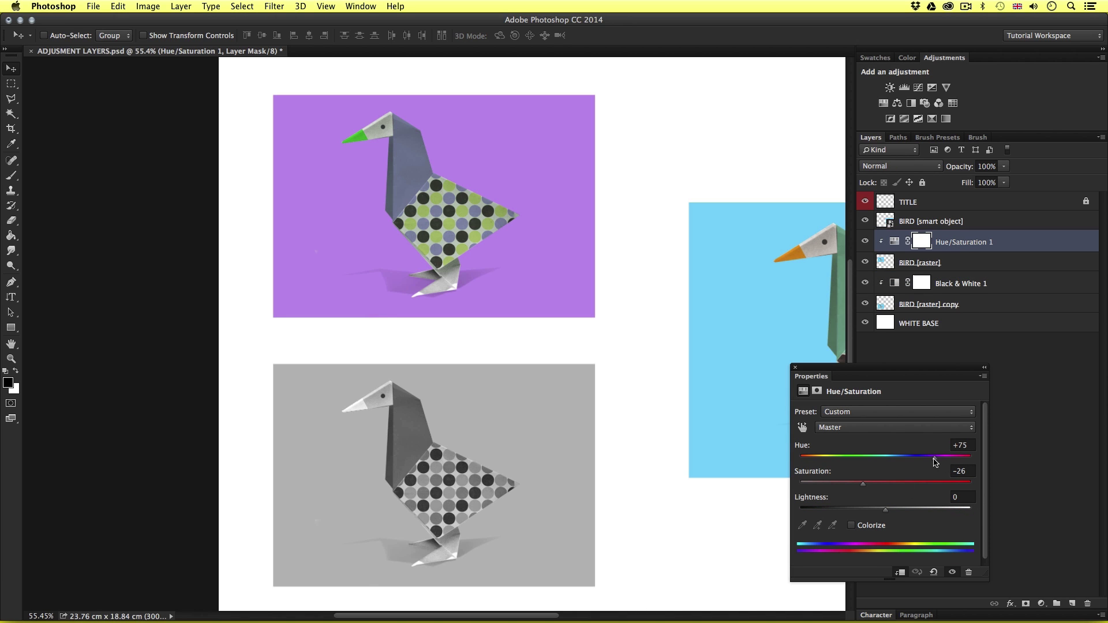
Set Hue/Saturation 1 to Hue +111 and Saturation -7, zooming in to check the top bird.
left_click_drag(934, 459, 912, 457)
key("z")
left_click_drag(519, 298, 549, 299)
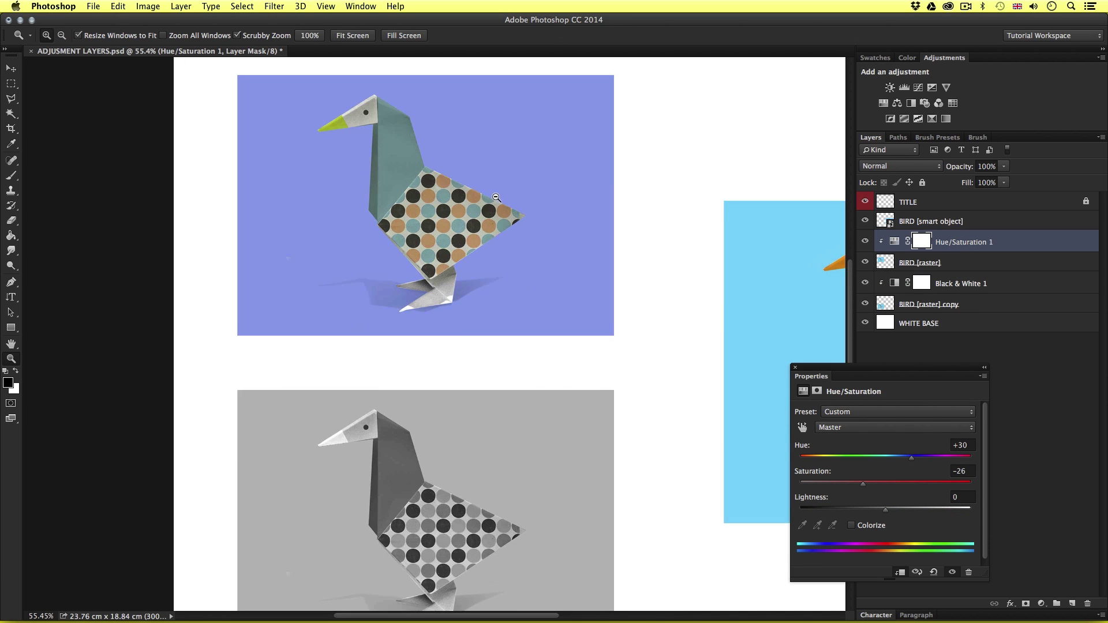
scroll(548, 299, "up", 3)
left_click_drag(911, 458, 947, 459)
mouse_move(866, 484)
left_mouse_down()
mouse_move(913, 485)
mouse_move(880, 486)
left_mouse_up()
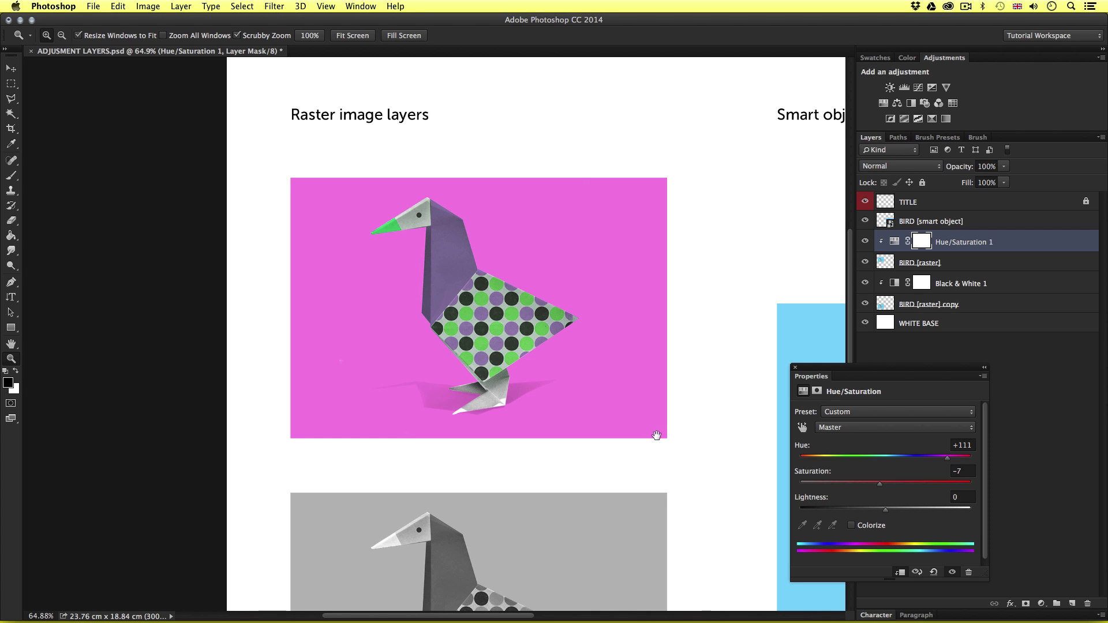
left_click_drag(669, 439, 684, 462)
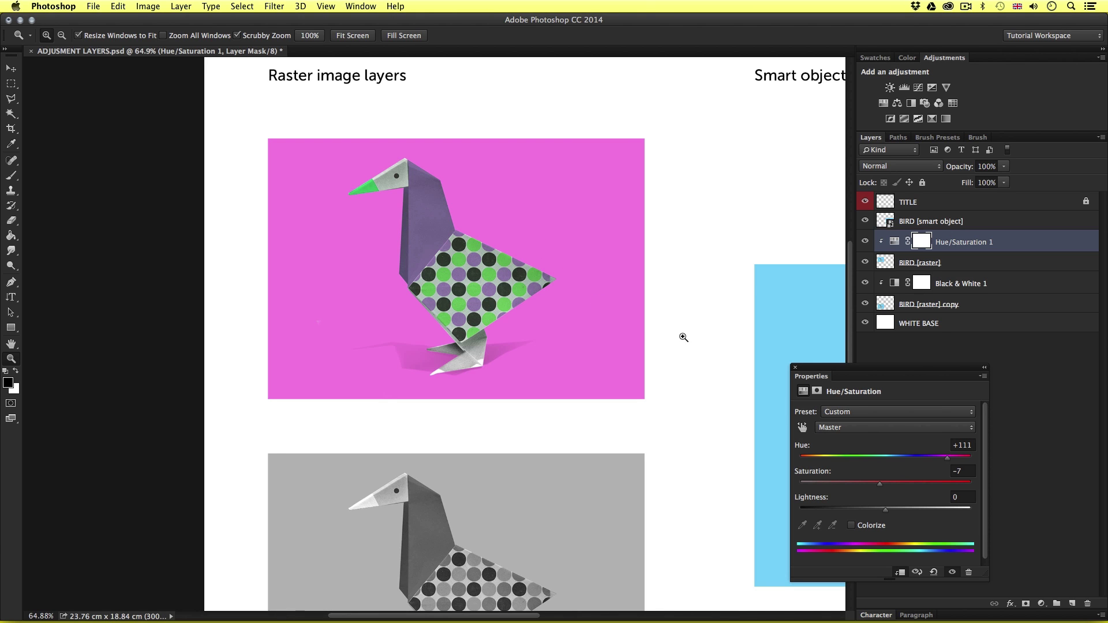
left_click_drag(681, 336, 418, 338)
Zoom to 74% centred on the blue smart-object bird and deselect Hue/Saturation 1 in Layers.
key("v")
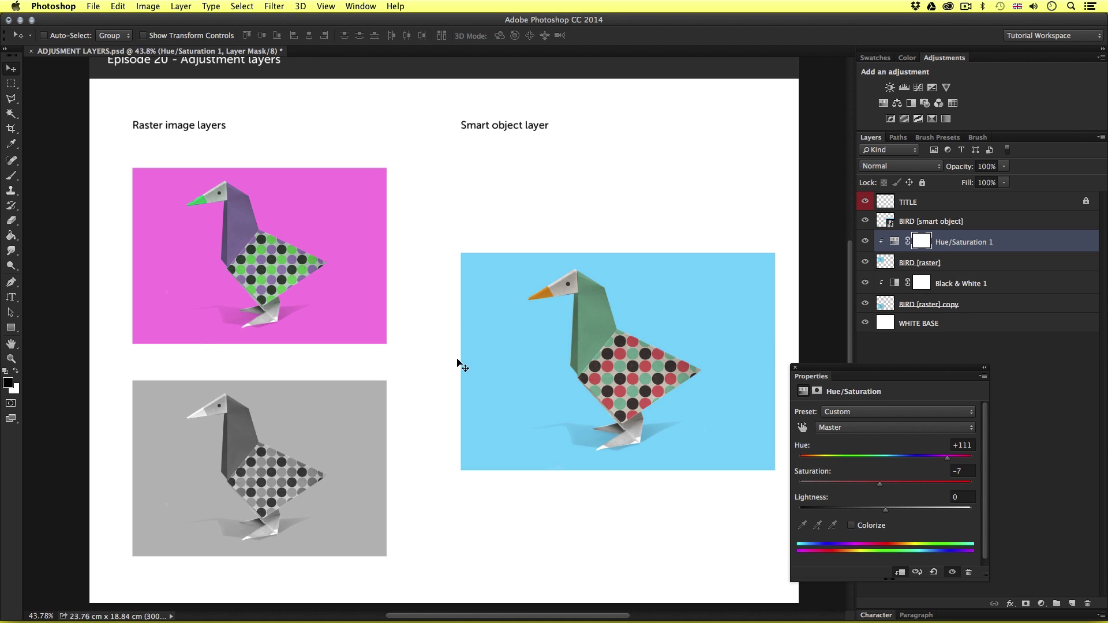
key("z")
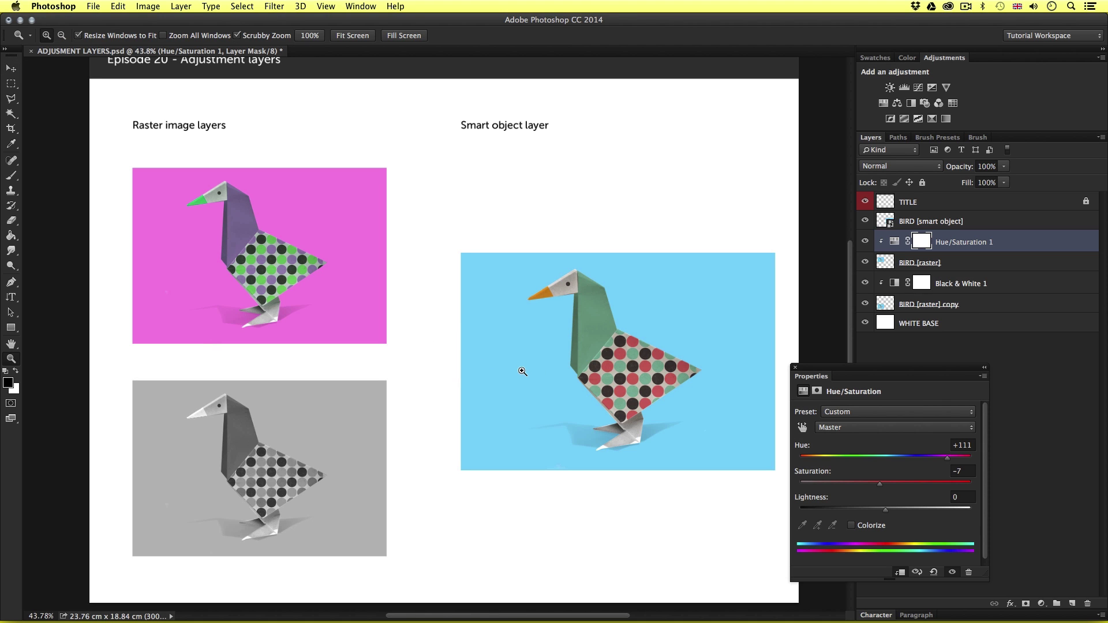
scroll(524, 370, "up", 5)
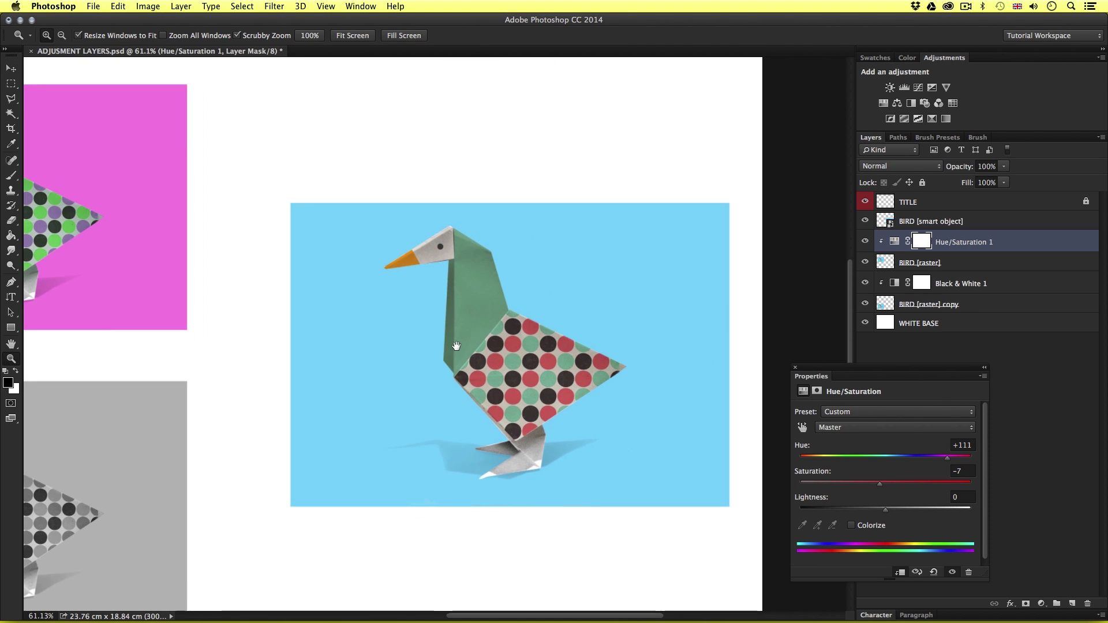
left_click(1028, 392)
scroll(594, 373, "up", 4)
left_click_drag(525, 368, 527, 360)
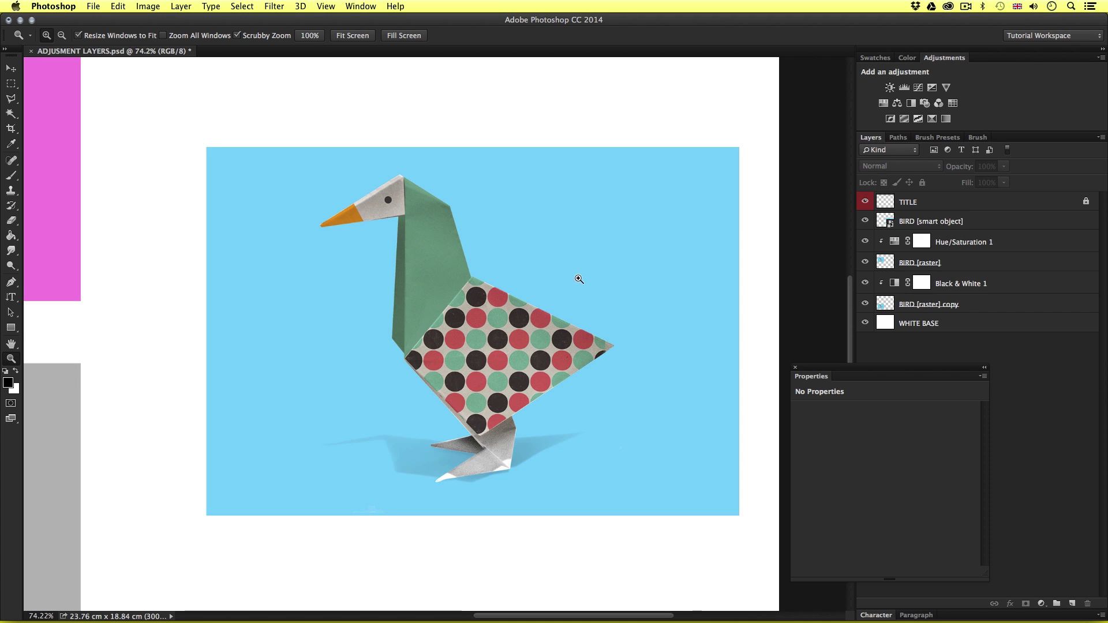
left_click_drag(577, 278, 551, 301)
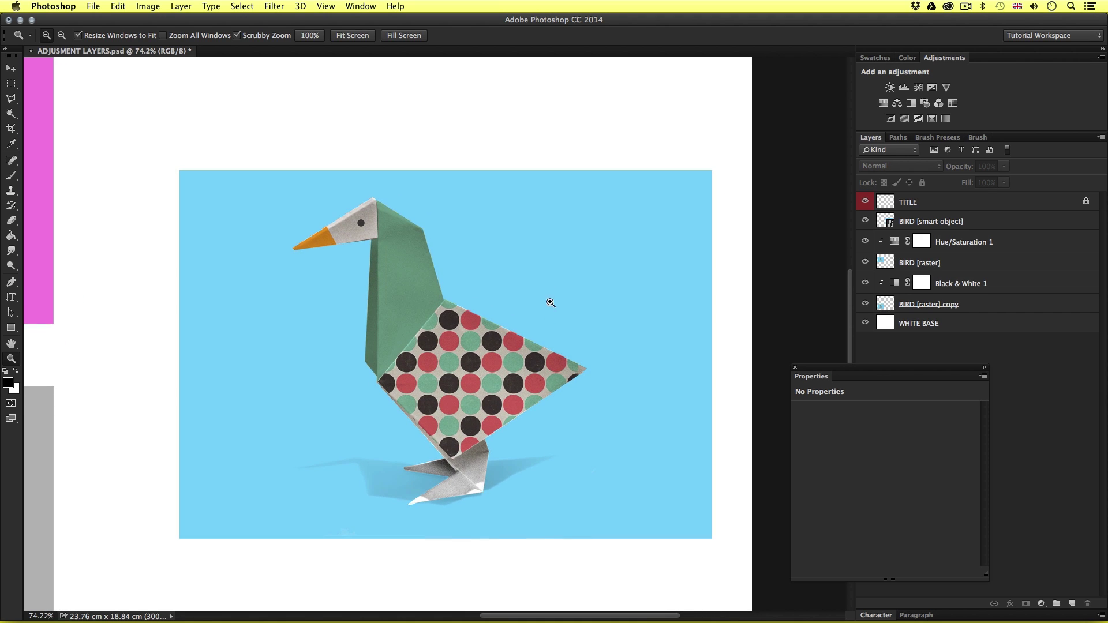
key("v")
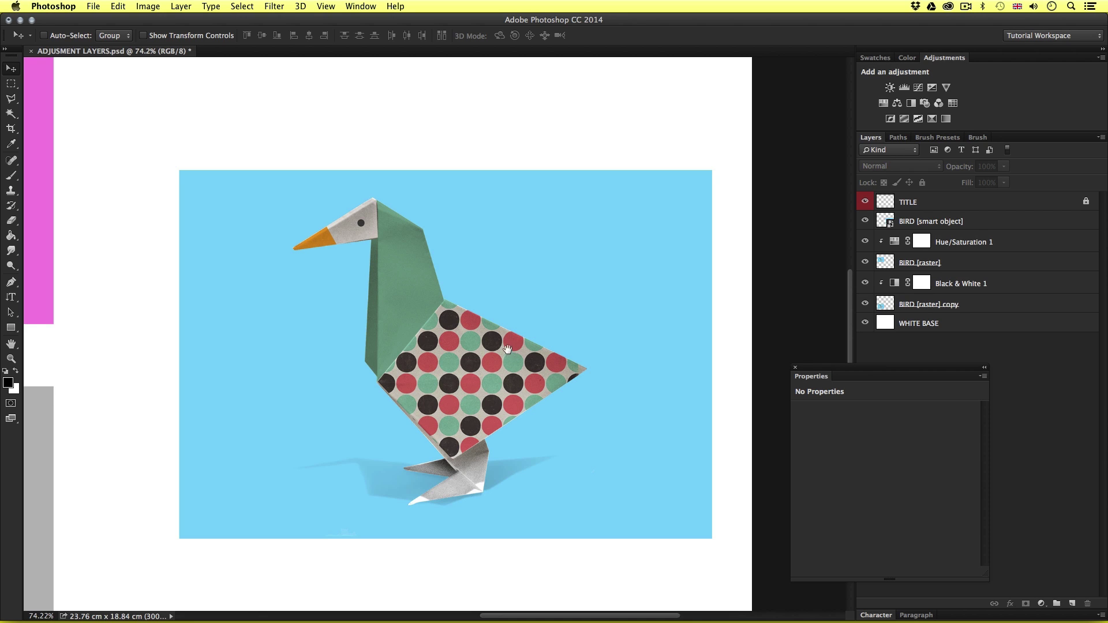
scroll(509, 351, "down", 2)
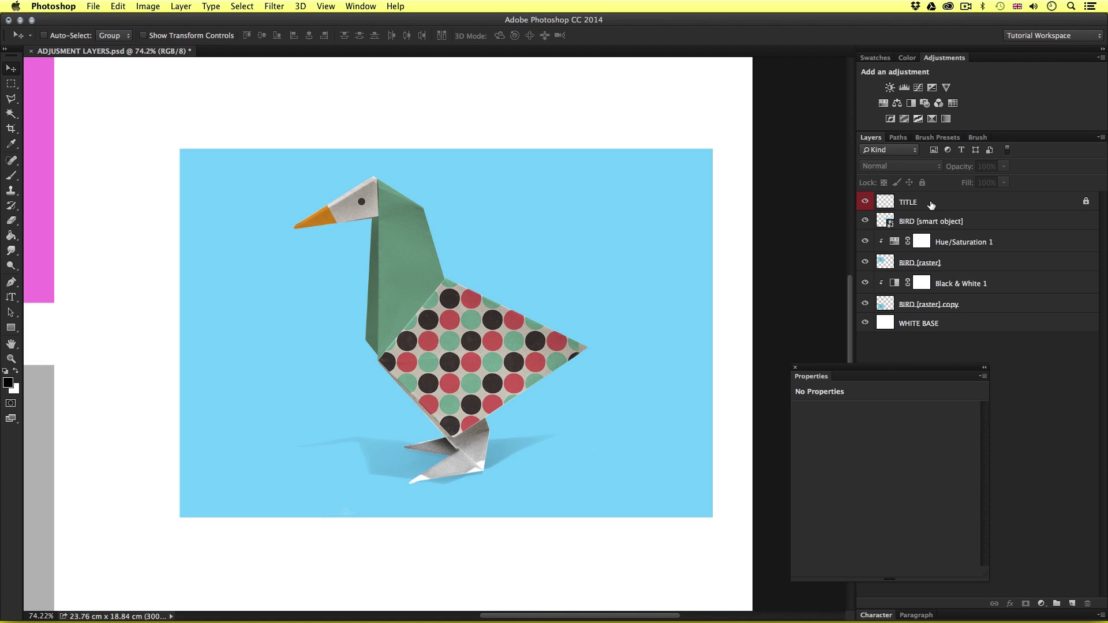
Select BIRD [smart object] and add a Hue/Saturation adjustment layer directly above it.
left_click(972, 225)
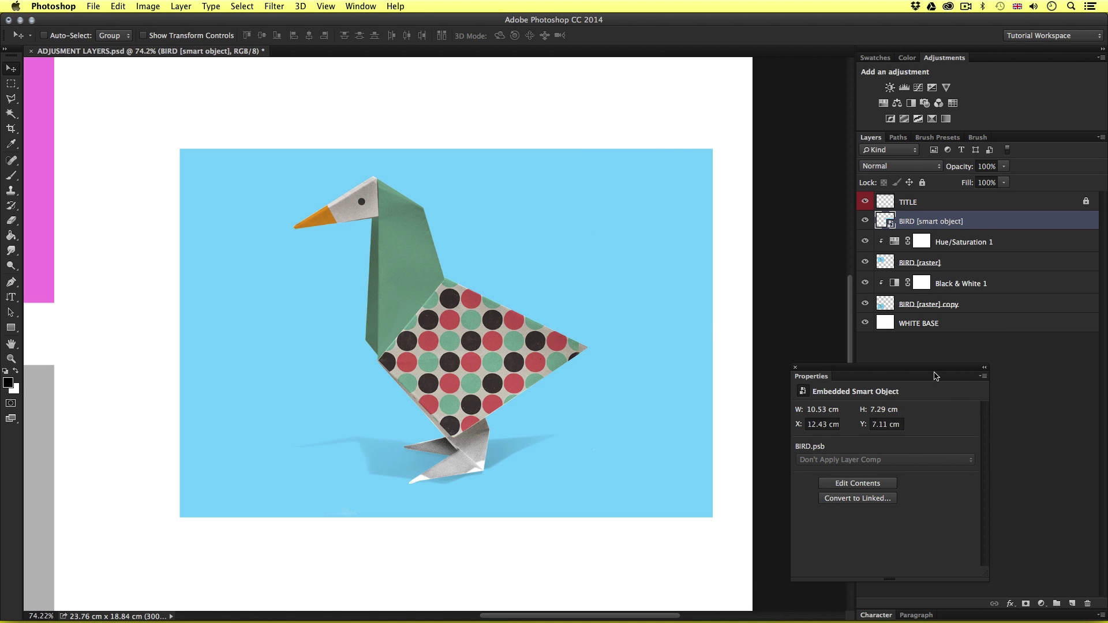
left_click_drag(936, 376, 776, 342)
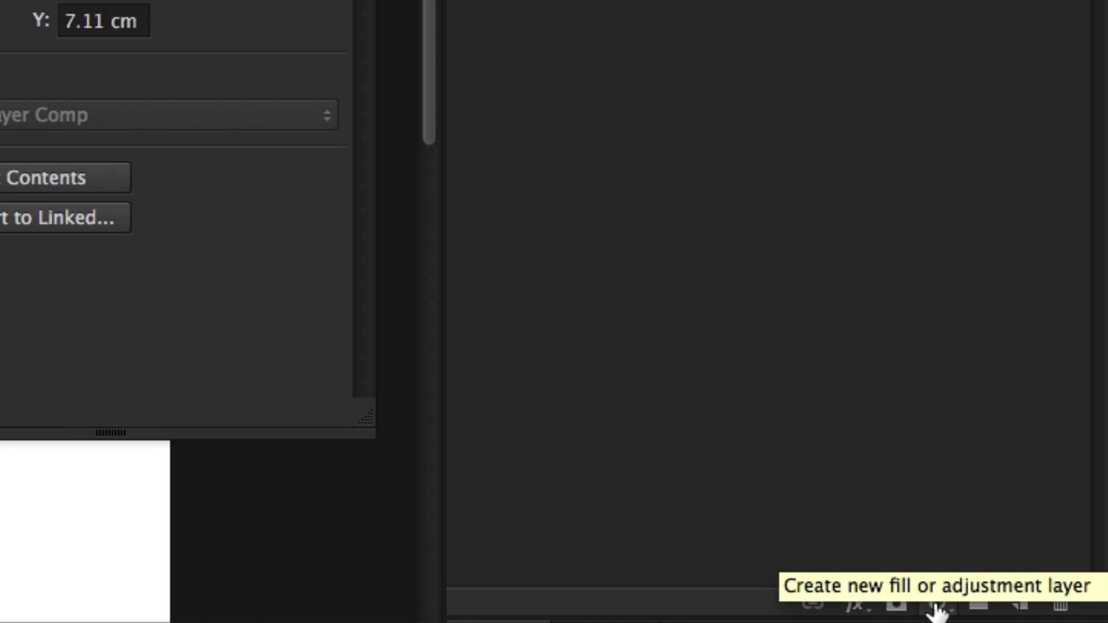
left_click(941, 602)
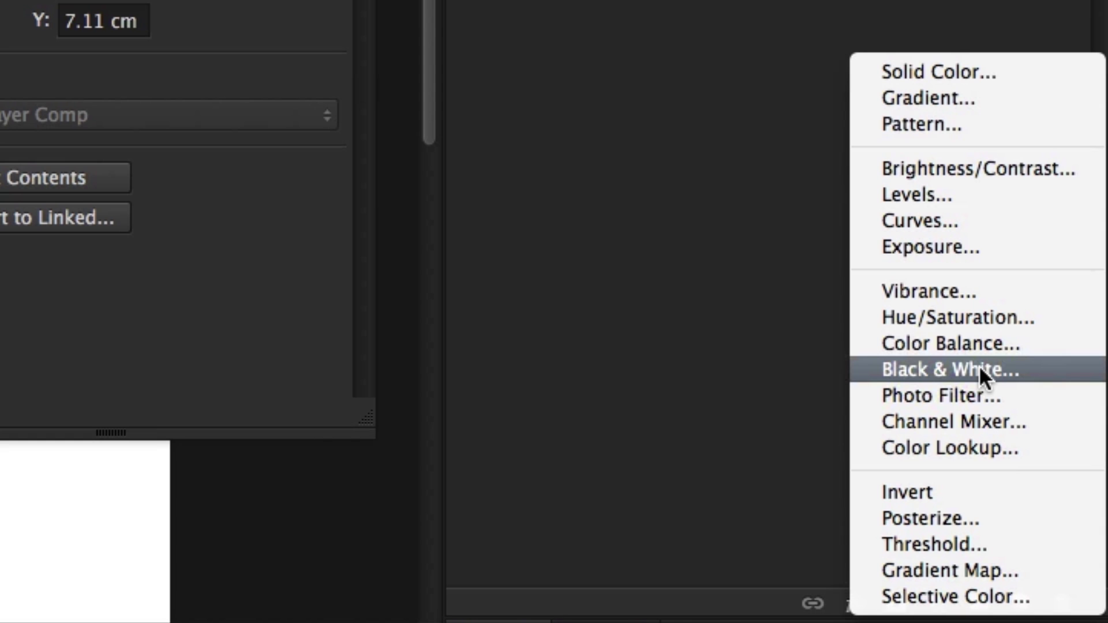
left_click(979, 320)
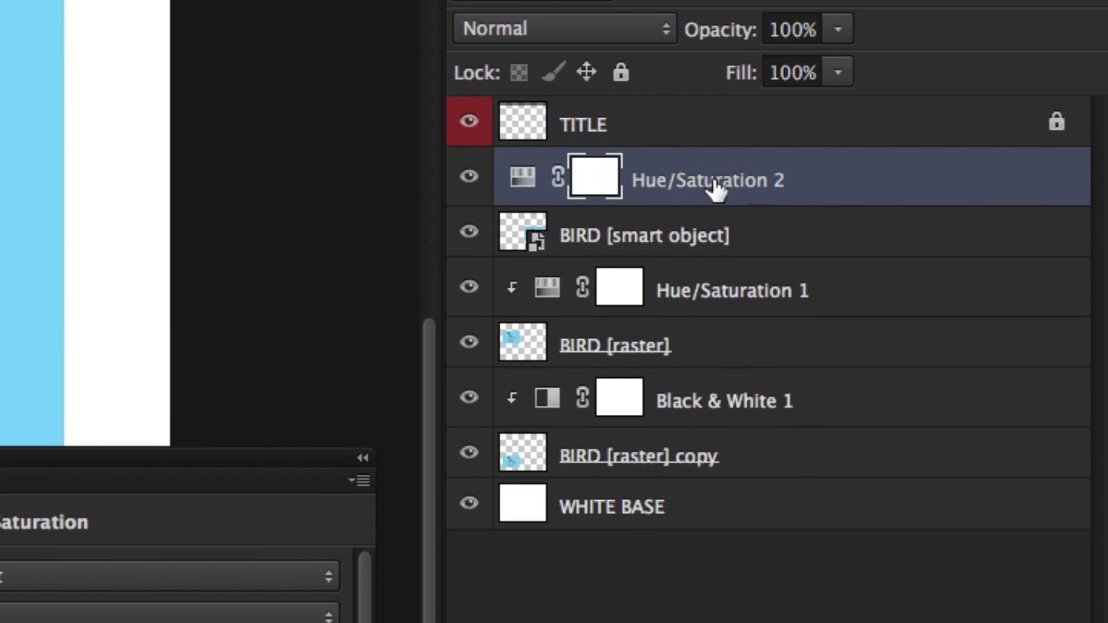
Shift Hue/Saturation 2's hue to +94, compare both birds zoomed out, then settle on -68.
left_click_drag(170, 456, 392, 568)
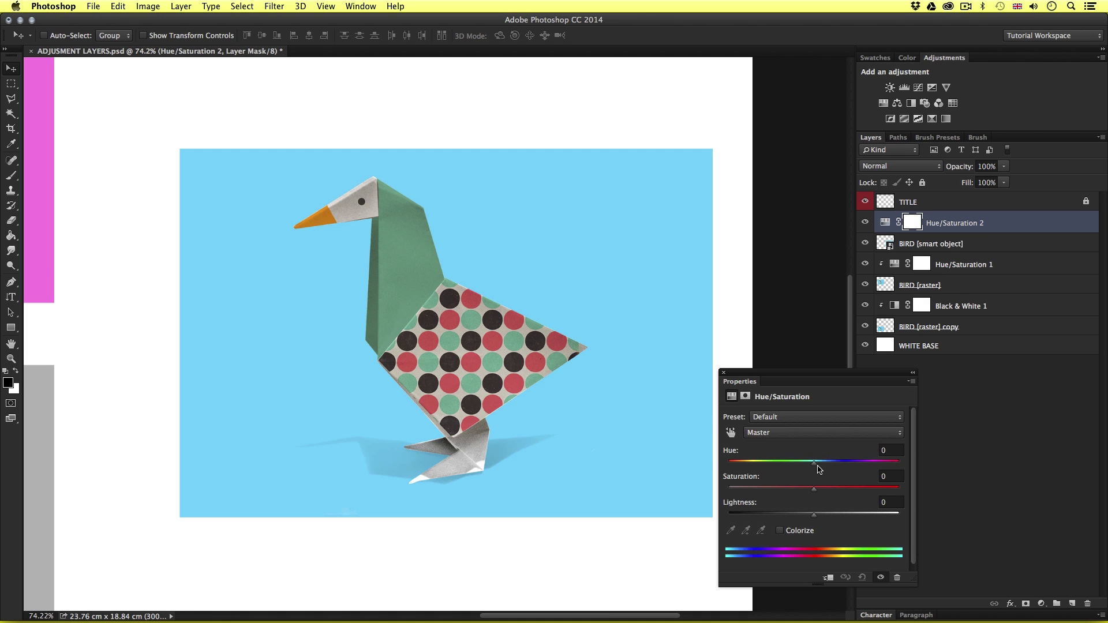
left_click_drag(815, 466, 870, 462)
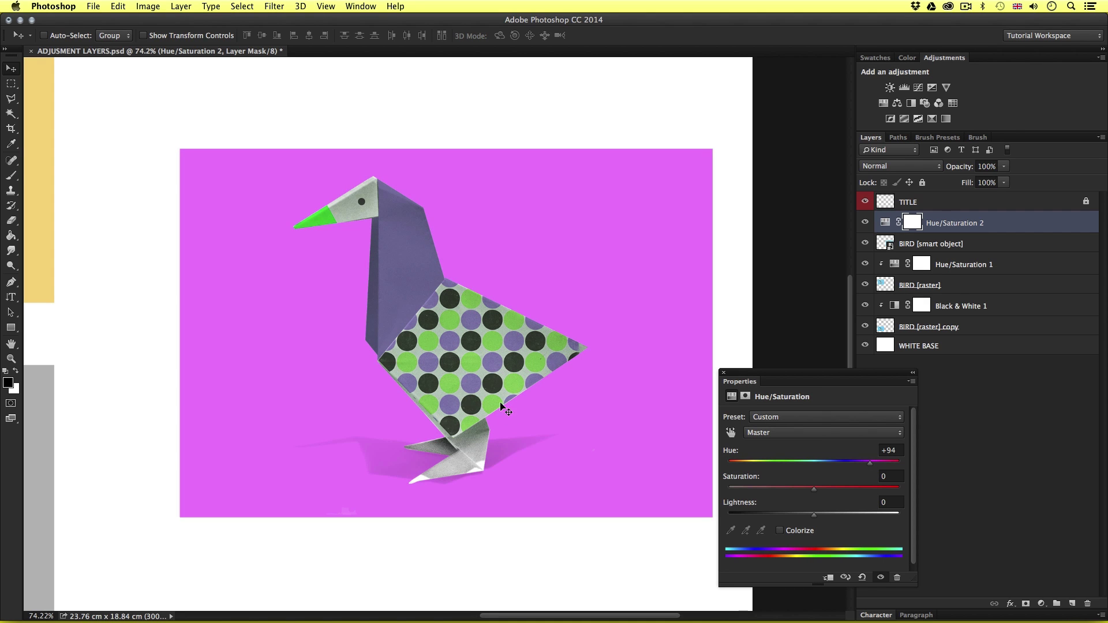
scroll(403, 339, "down", 3)
left_click_drag(330, 290, 523, 355)
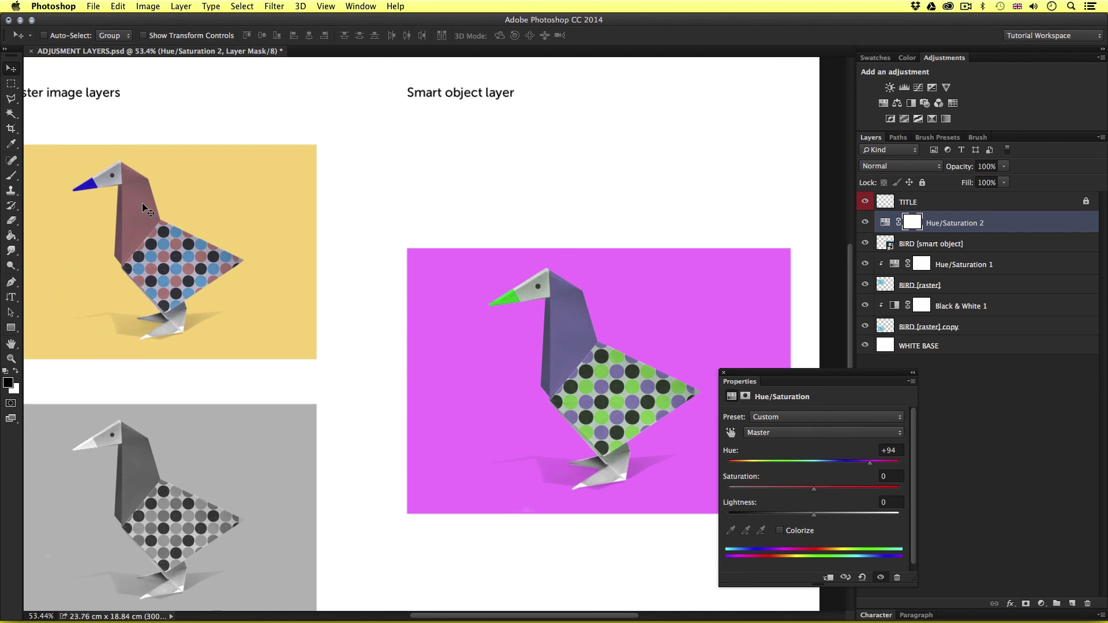
left_click_drag(870, 465, 769, 467)
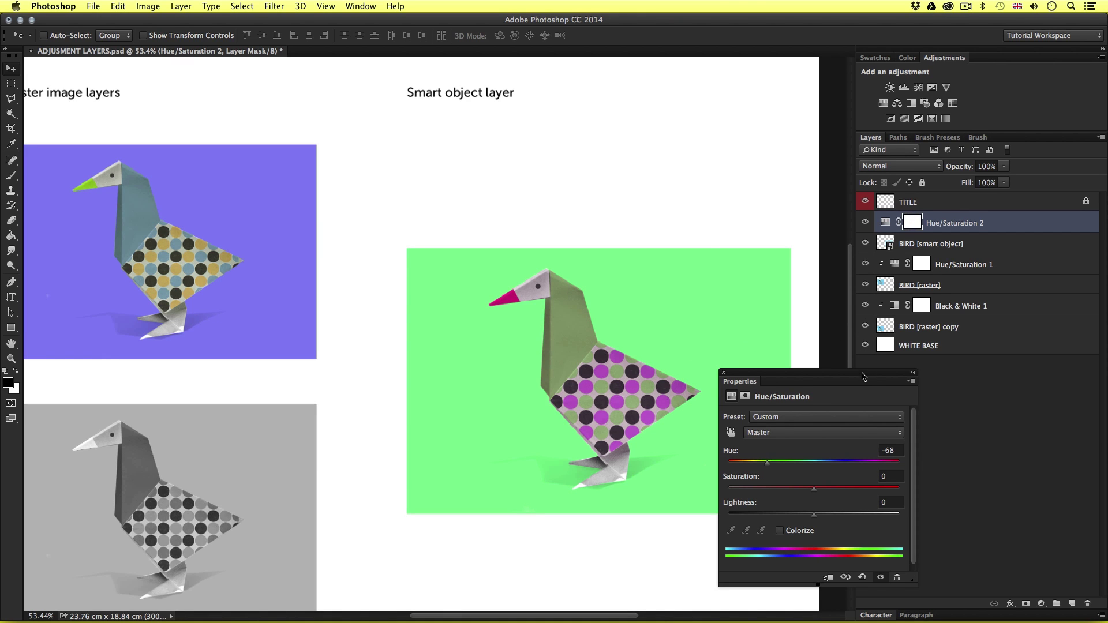
left_click_drag(864, 377, 785, 375)
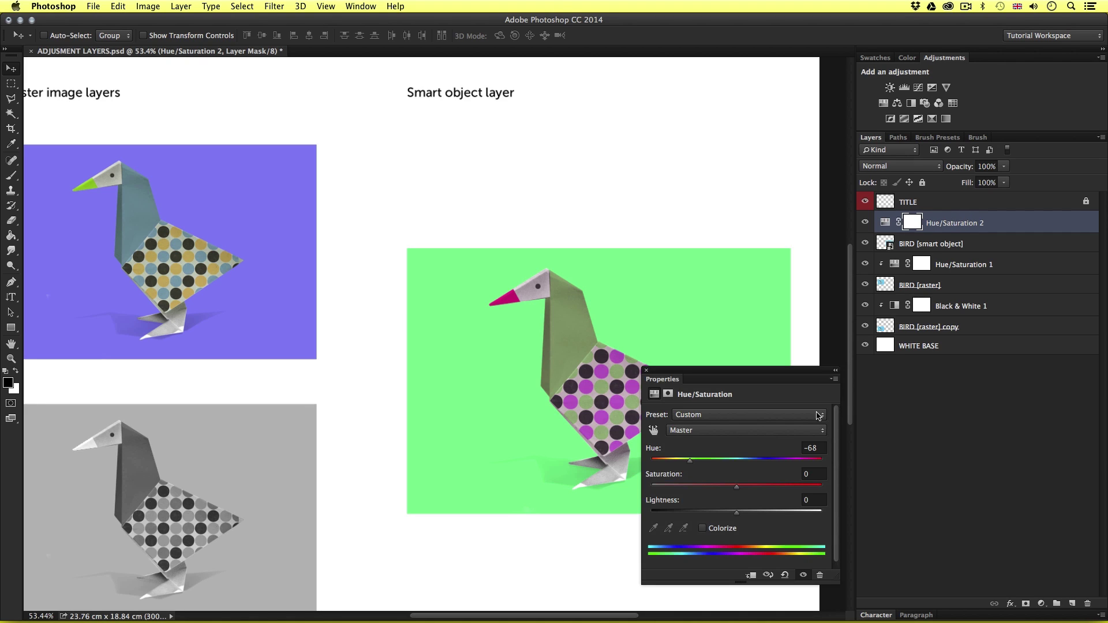
Nudge the Hue/Saturation 2 hue to -71 and move the Properties panel up.
left_click_drag(685, 462, 688, 463)
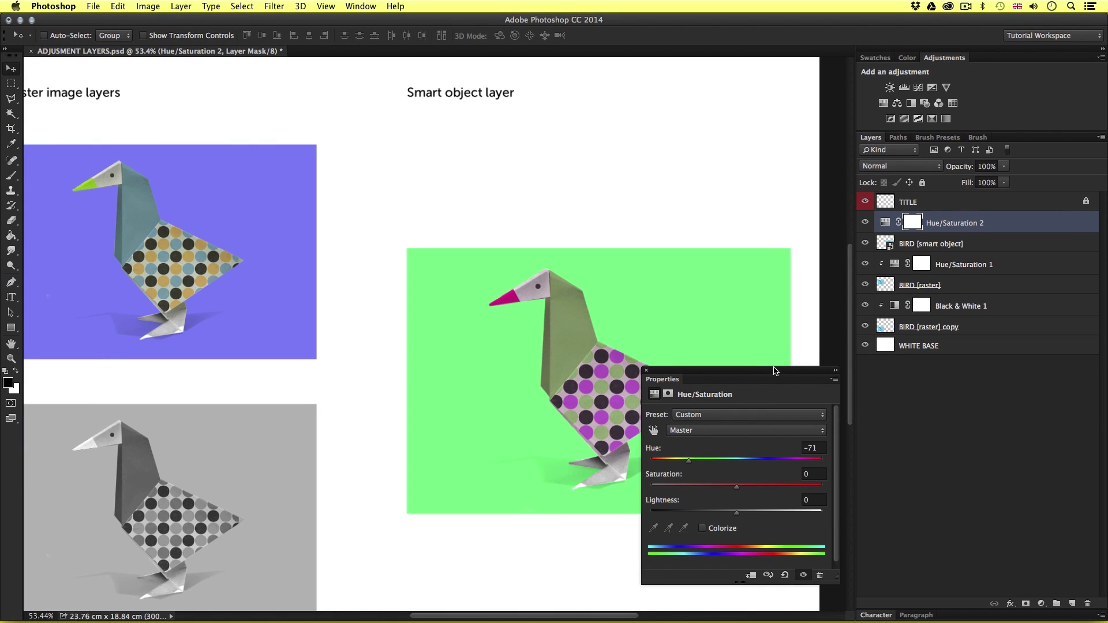
left_click_drag(775, 370, 767, 223)
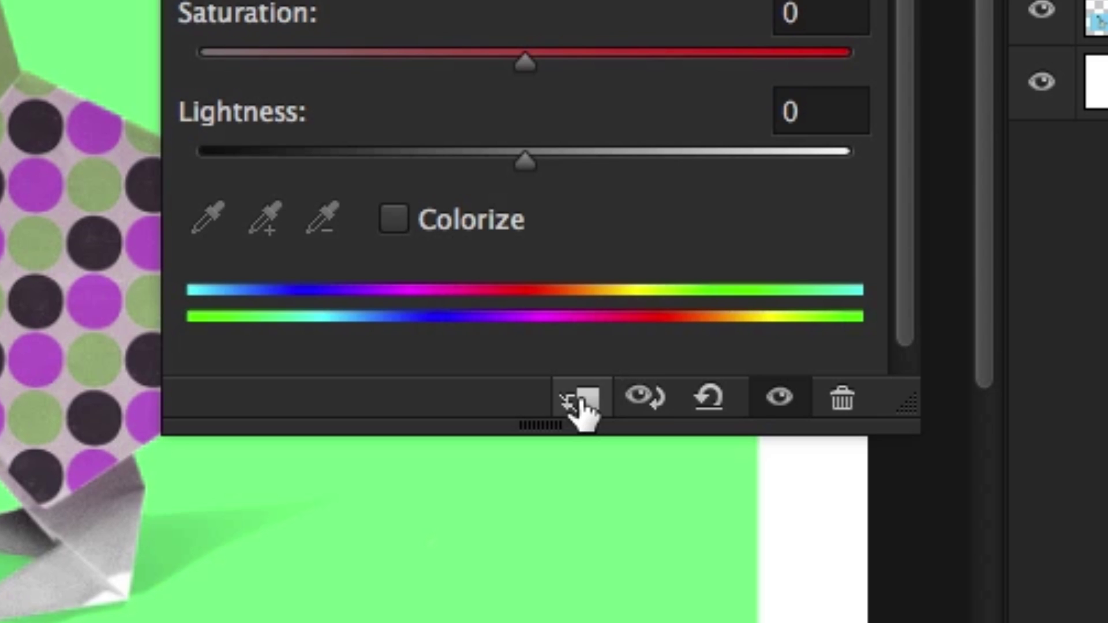
Clip Hue/Saturation 2 to BIRD [smart object], set its hue to +56, and zoom out.
left_click(579, 404)
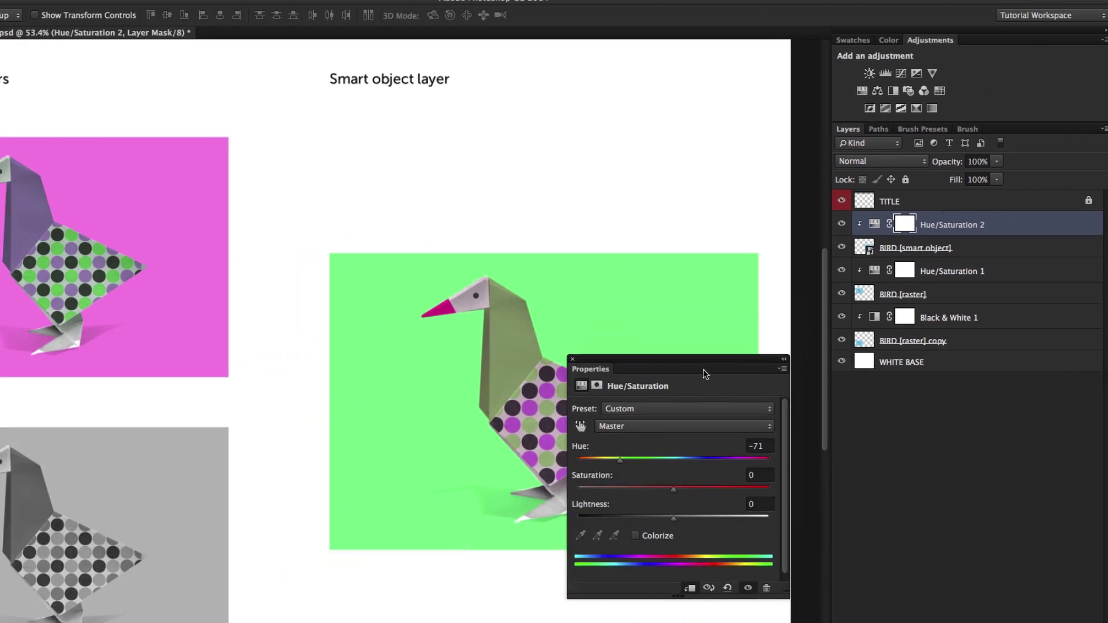
left_click_drag(698, 364, 292, 281)
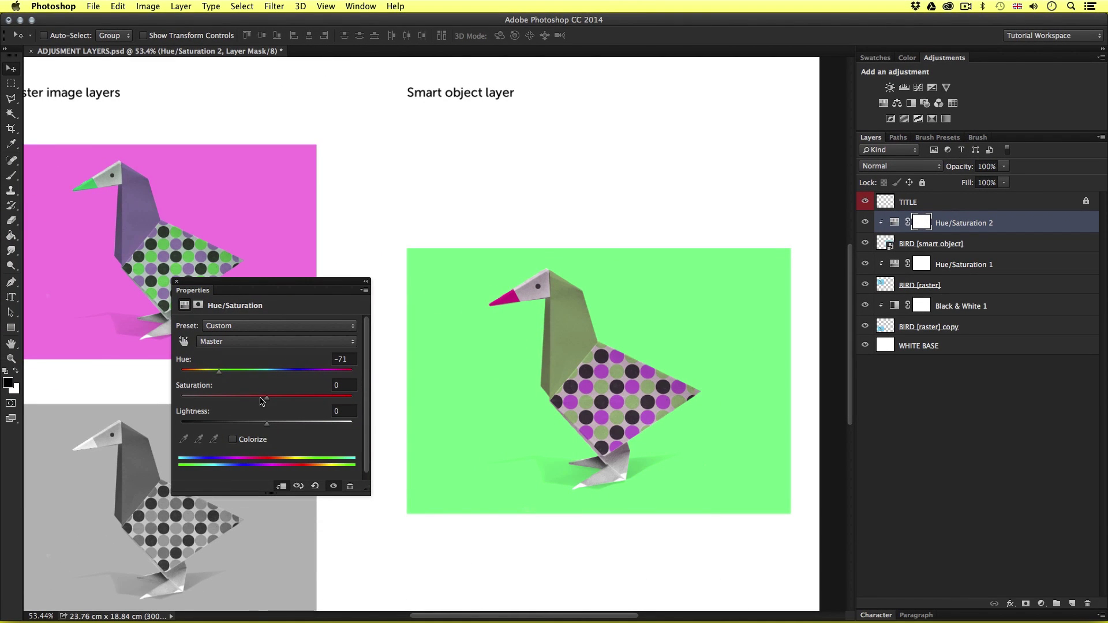
left_click_drag(219, 370, 310, 374)
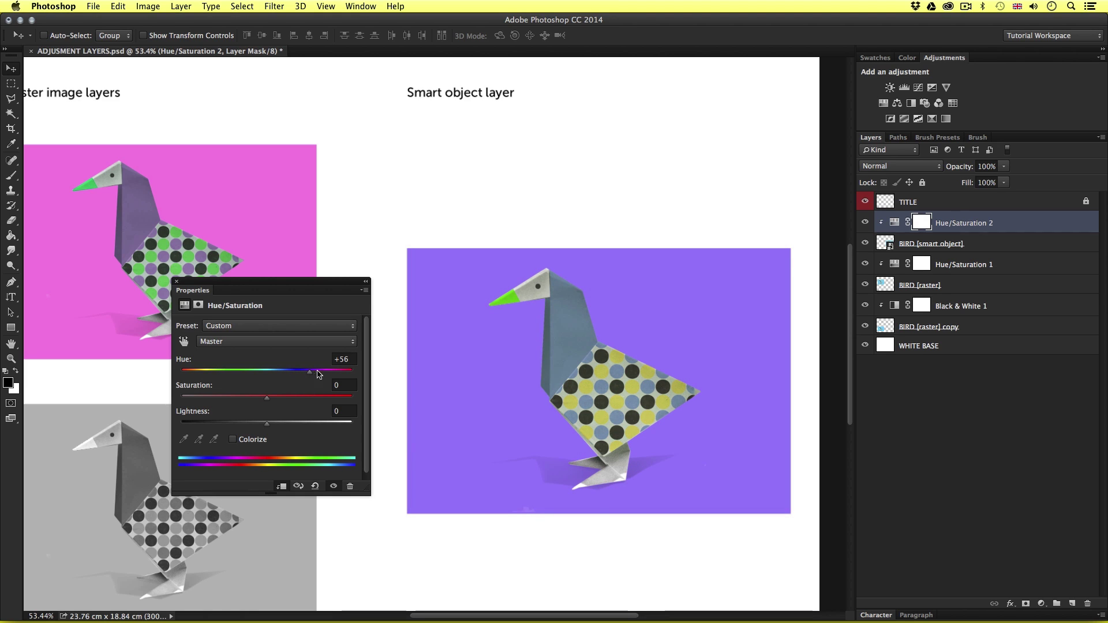
left_click_drag(214, 289, 797, 380)
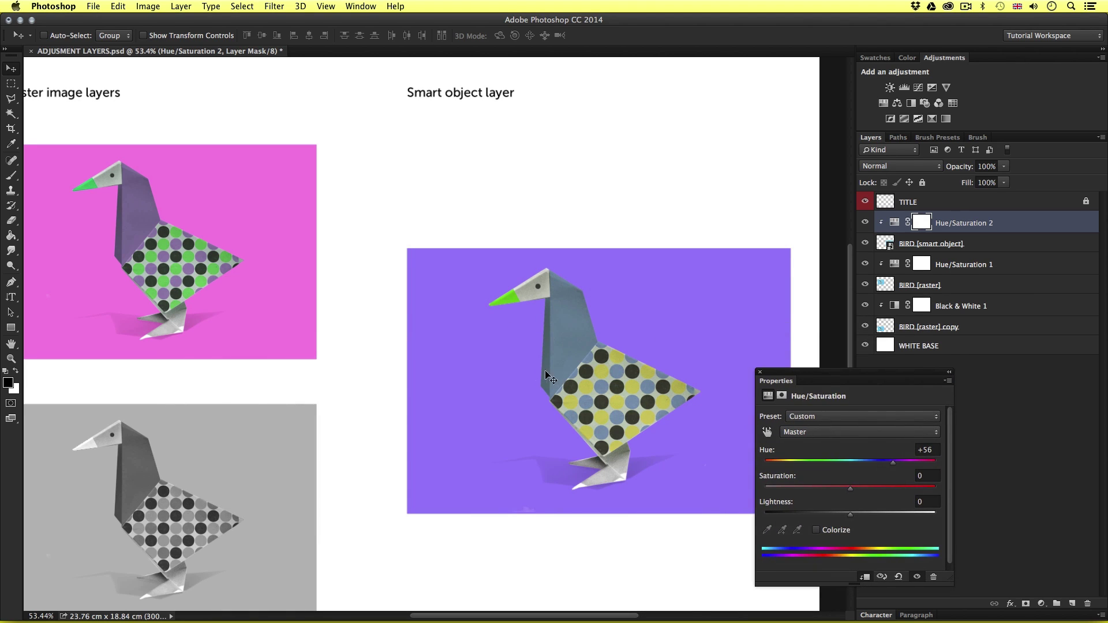
key("z")
left_click_drag(479, 352, 505, 369)
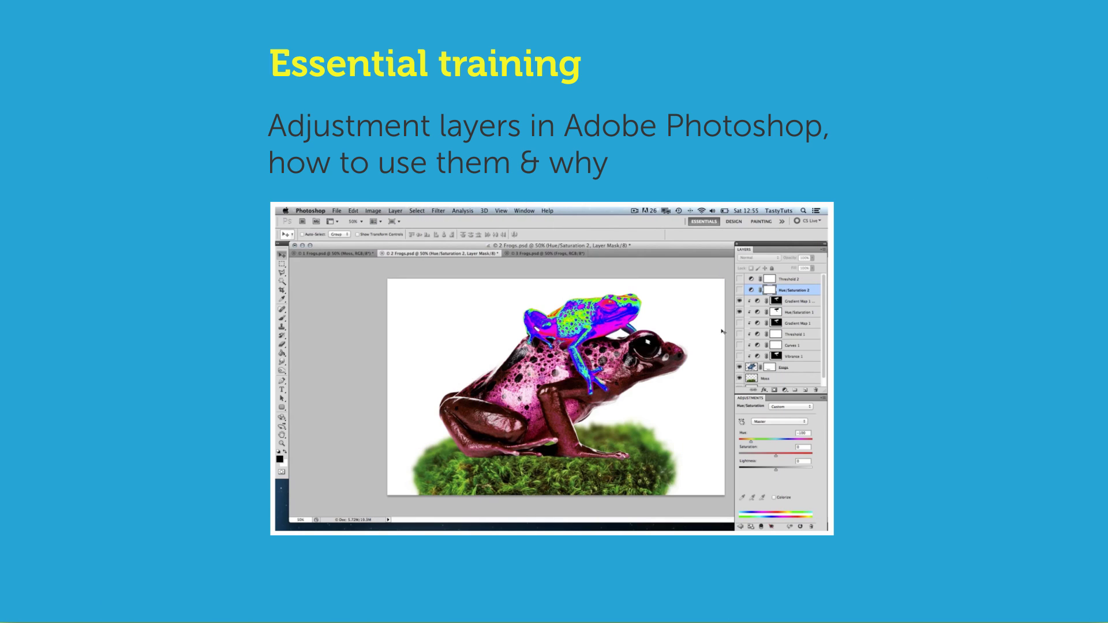